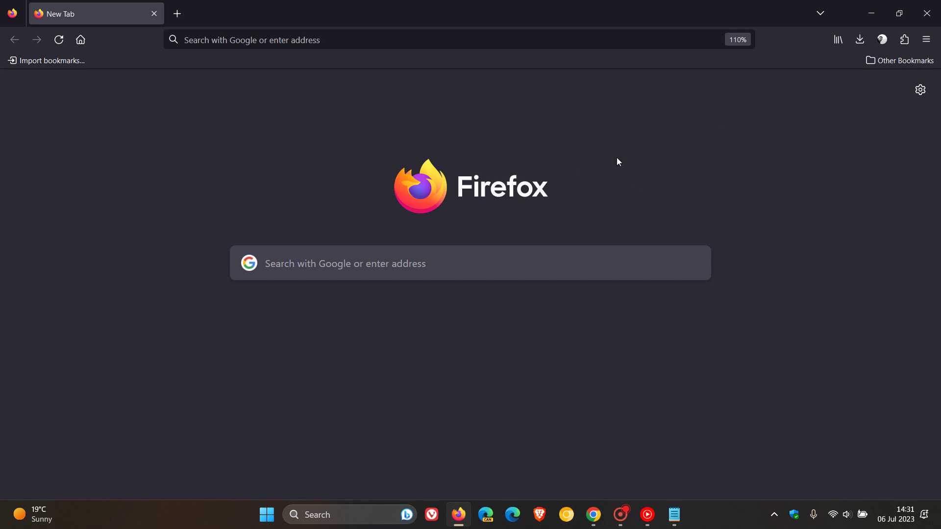
# - Switch to Chrome, enter 'sett' in its address bar, dismiss the suggestions, and return to Firefox
pyautogui.click(593, 515)
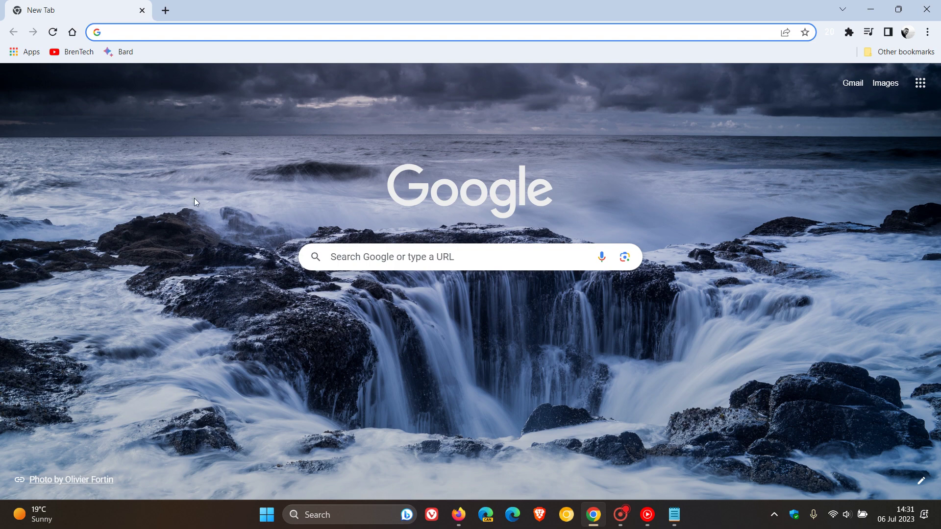
pyautogui.write('sett')
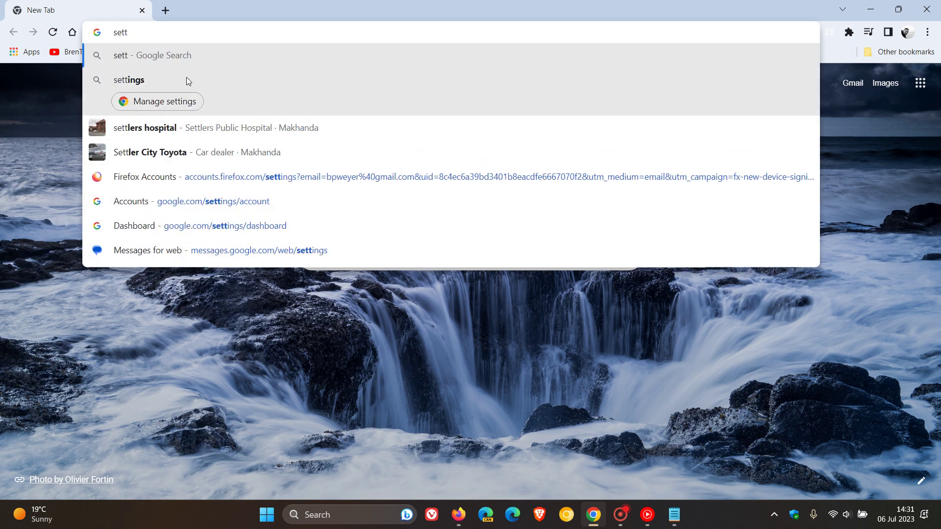
pyautogui.click(195, 103)
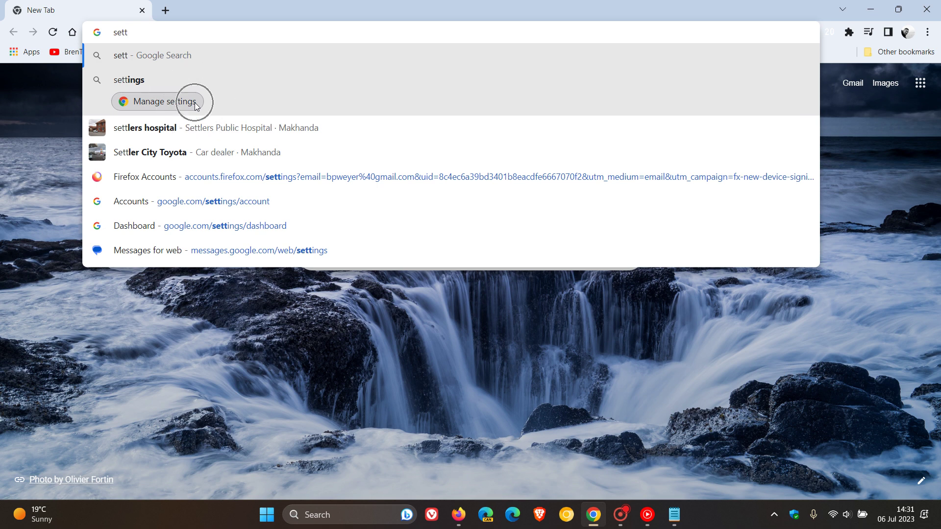
pyautogui.click(604, 378)
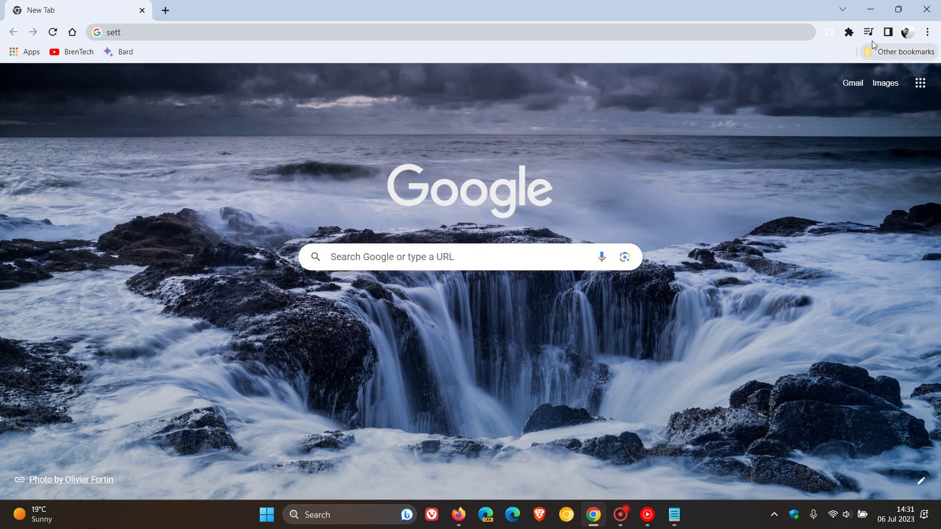
pyautogui.click(871, 9)
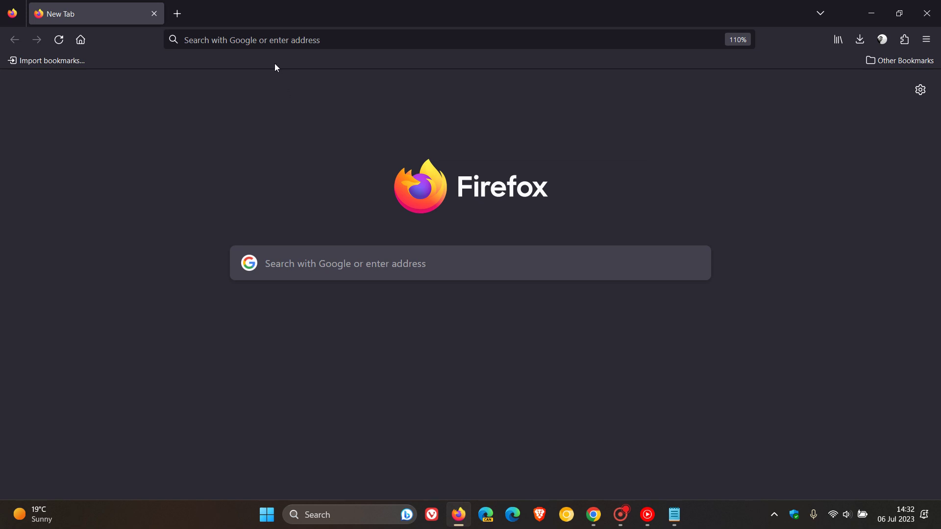
# - Go to about:config in Firefox and accept the risk warning
pyautogui.click(261, 38)
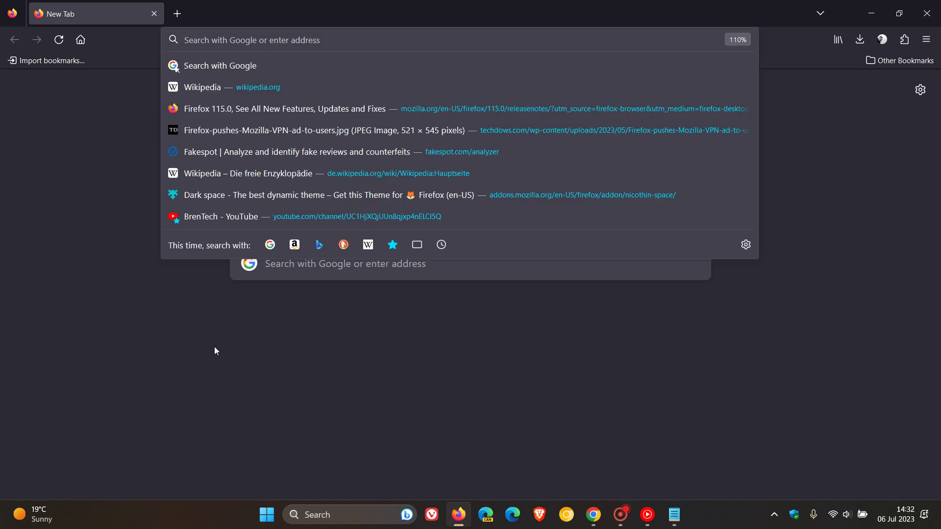
pyautogui.write('ab')
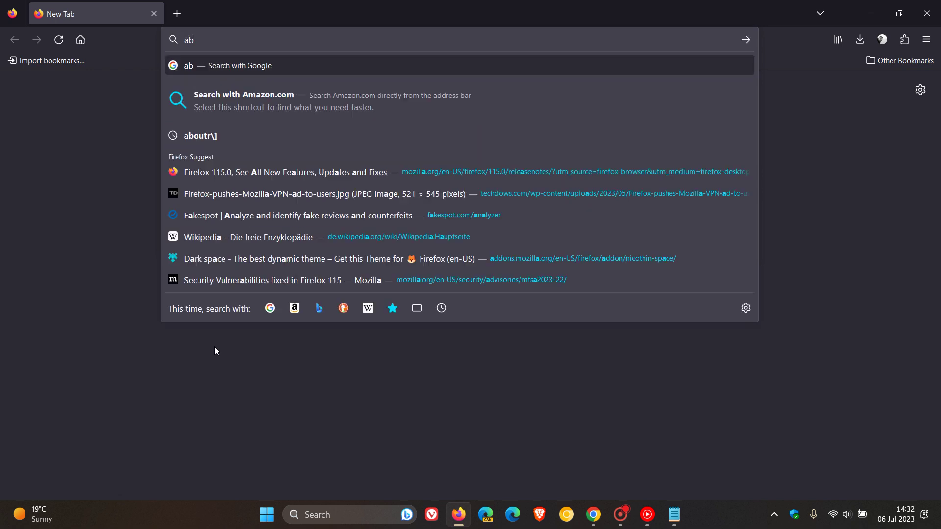
pyautogui.write('out')
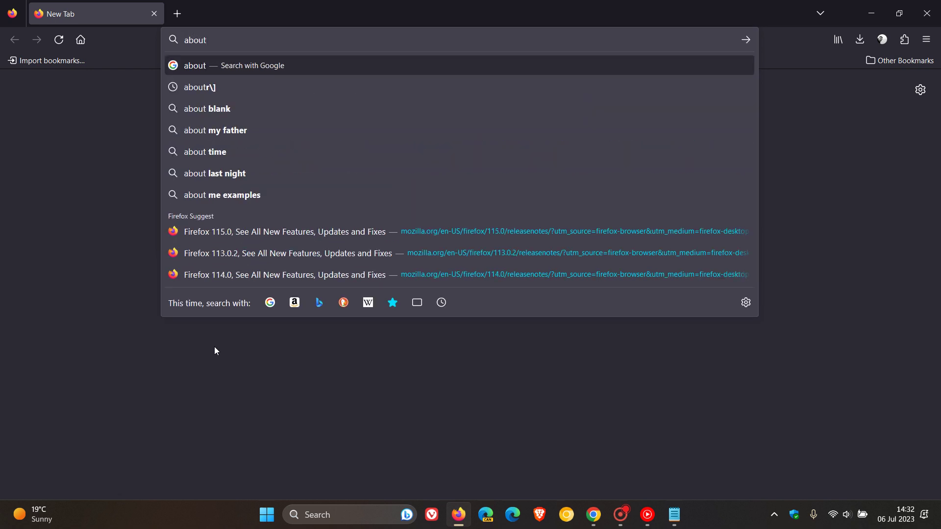
pyautogui.write(':')
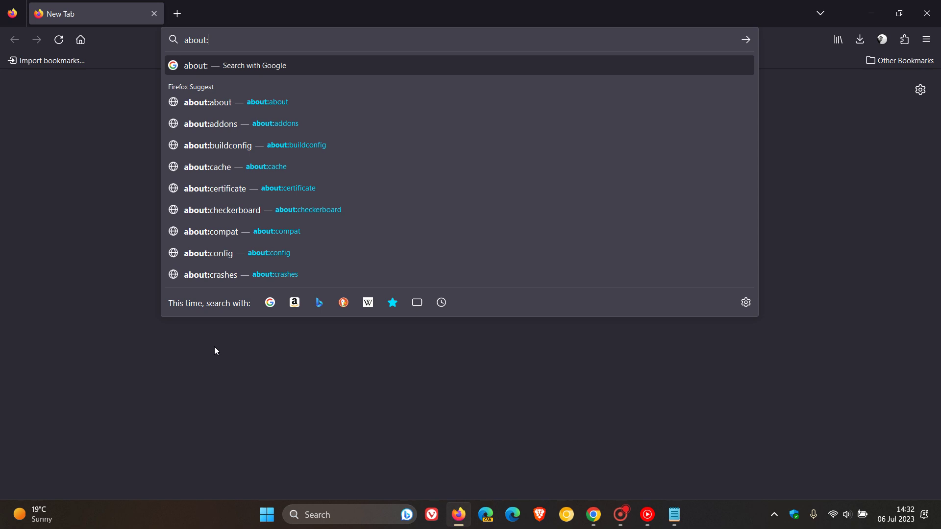
pyautogui.click(292, 256)
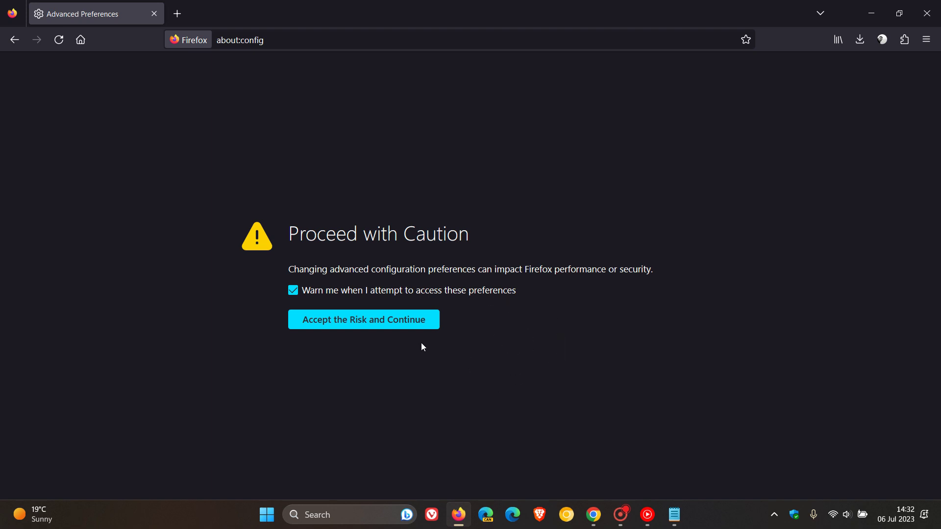
pyautogui.click(402, 323)
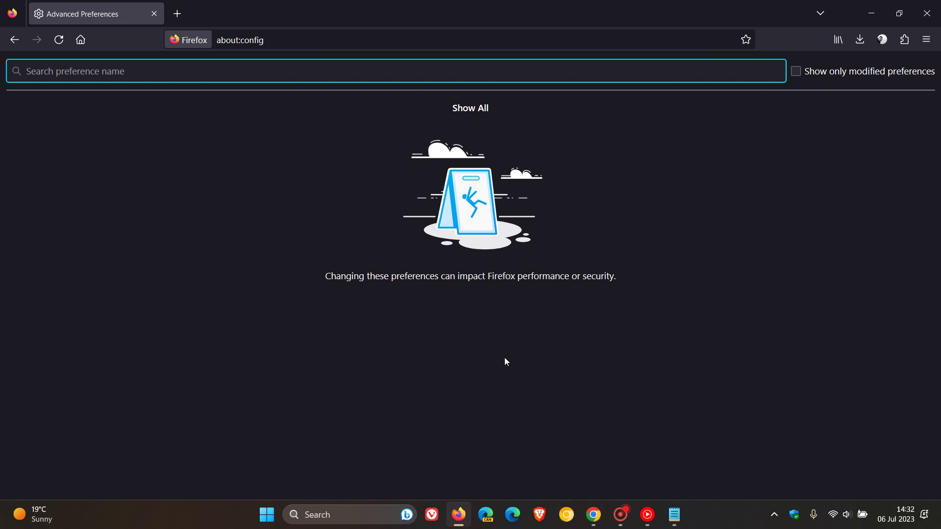
# - Copy 'browser.urlbar.quickactions.enabled' from the Notepad notes and paste it into the about:config search
pyautogui.click(675, 515)
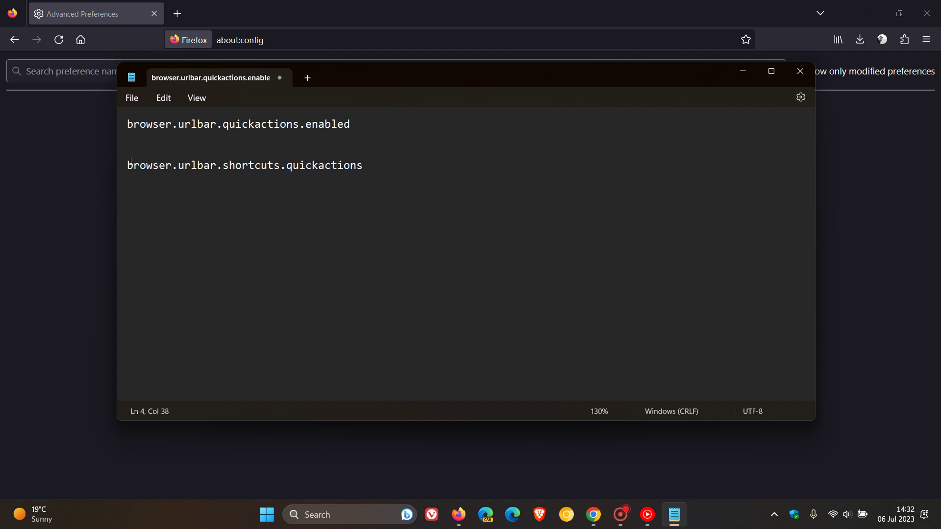
pyautogui.moveTo(126, 123); pyautogui.dragTo(300, 134)
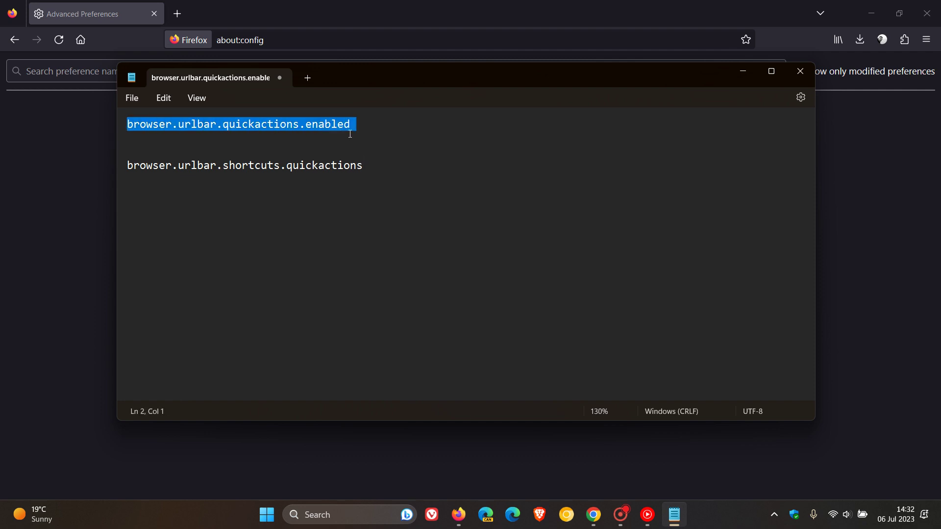
pyautogui.rightClick(301, 125)
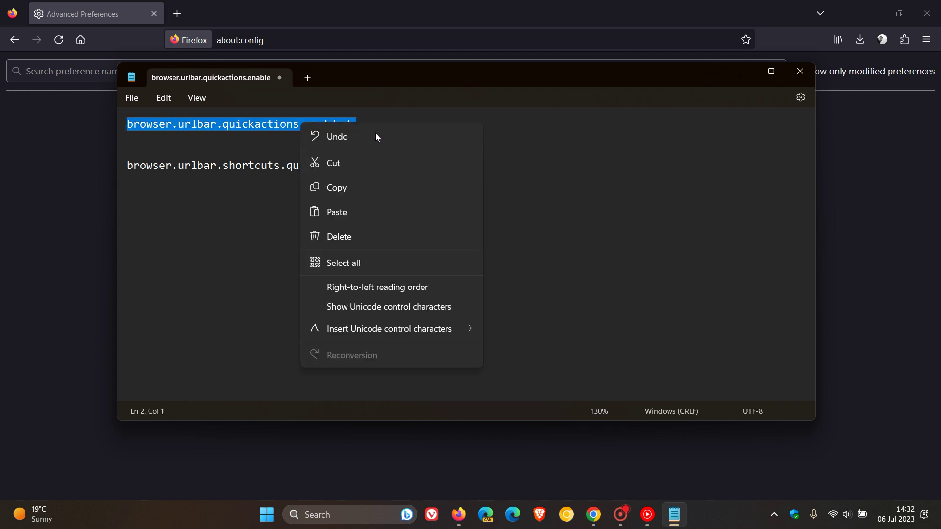
pyautogui.click(369, 190)
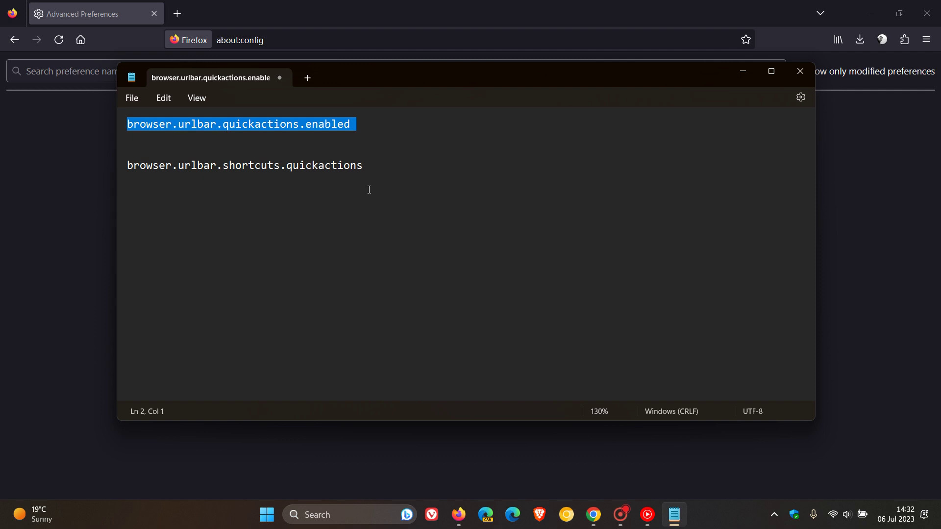
pyautogui.click(85, 271)
pyautogui.rightClick(108, 71)
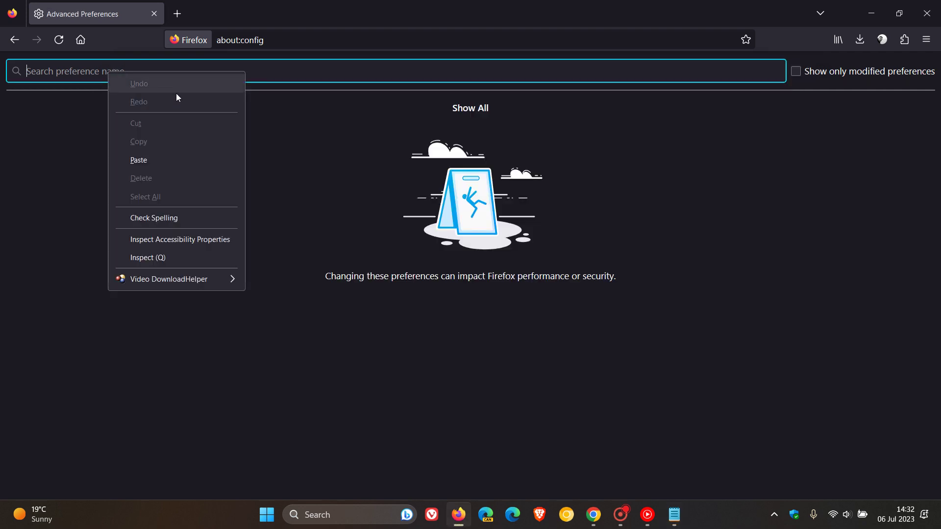
pyautogui.click(182, 157)
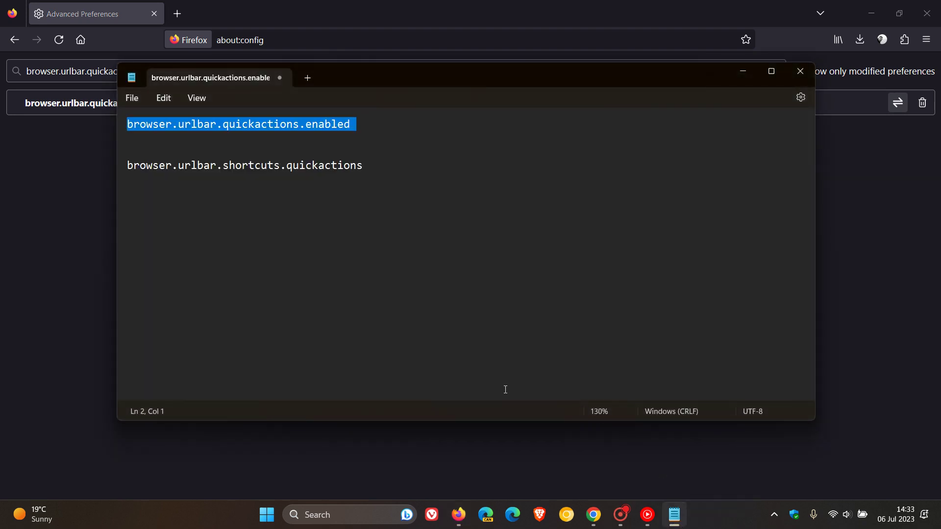
# - Copy 'browser.urlbar.shortcuts.quickactions' from Notepad and paste it over the about:config search text
pyautogui.click(309, 288)
pyautogui.tripleClick(128, 170)
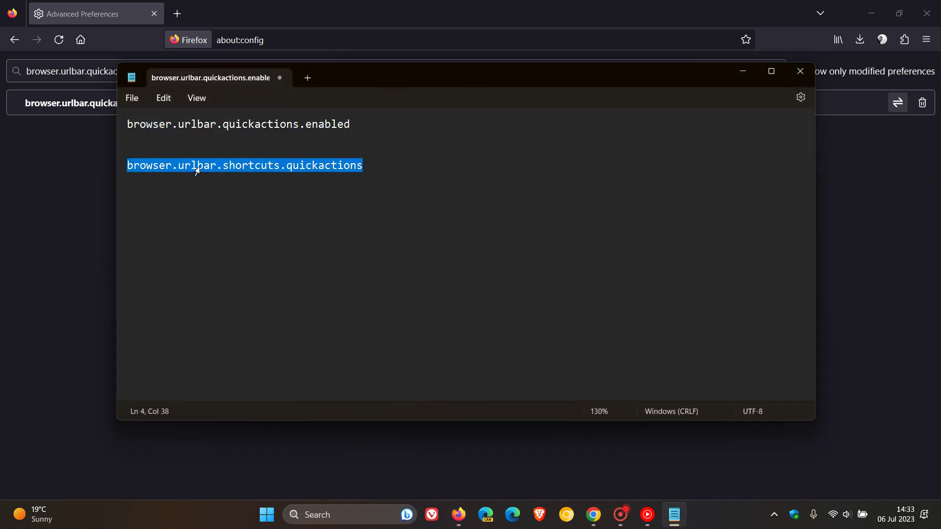
pyautogui.rightClick(246, 169)
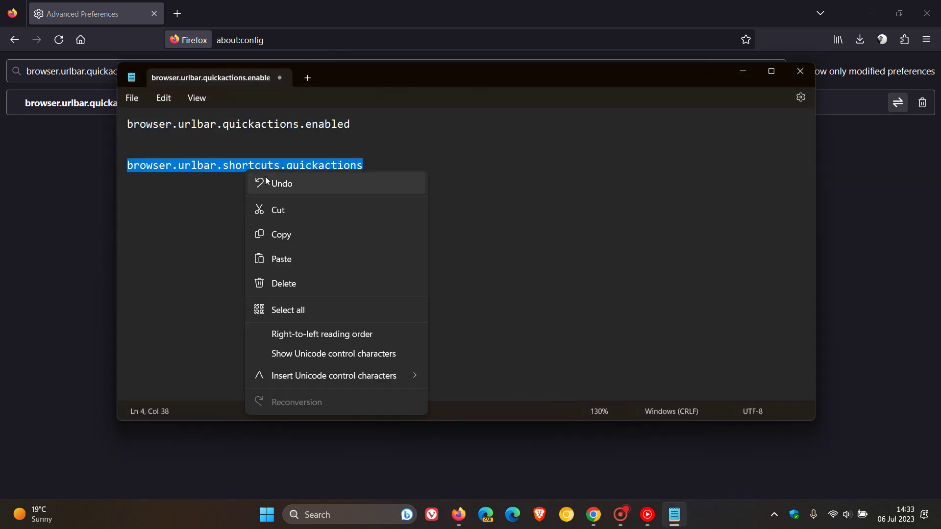
pyautogui.click(301, 233)
pyautogui.click(742, 74)
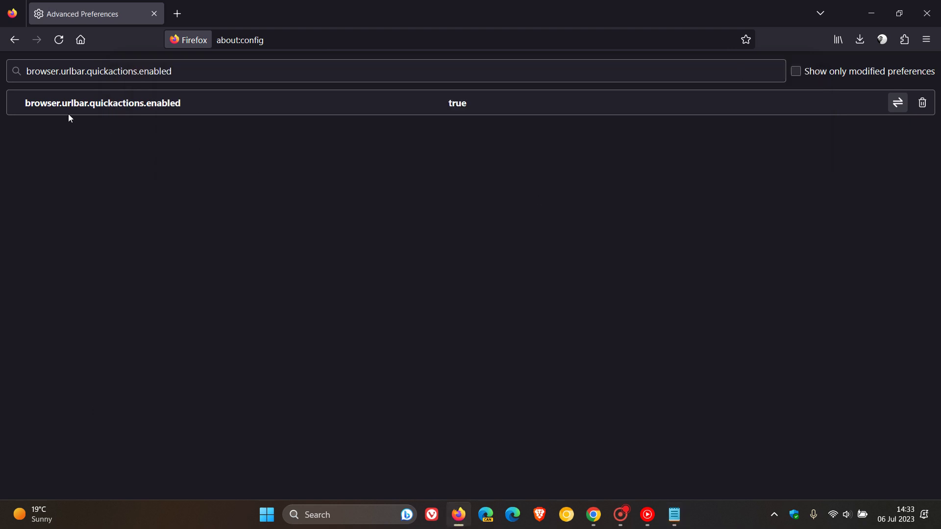
pyautogui.tripleClick(139, 73)
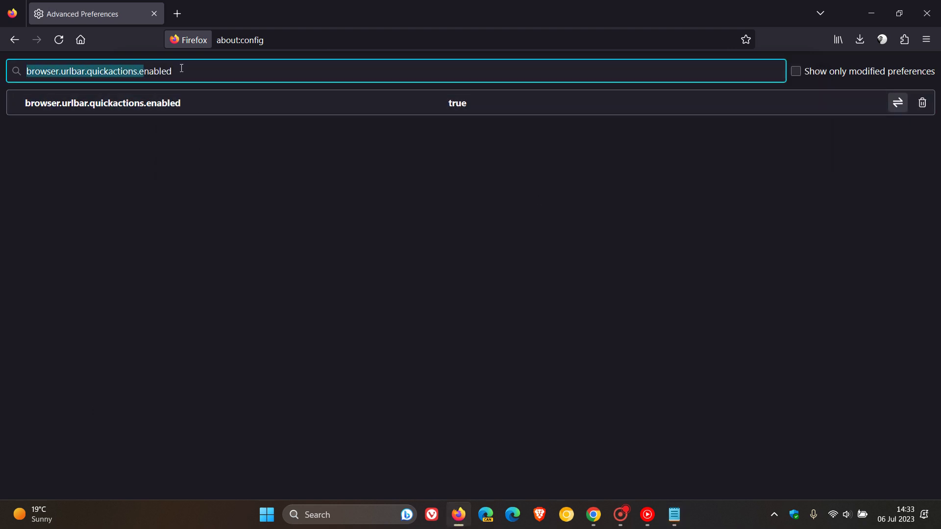
pyautogui.rightClick(138, 73)
pyautogui.click(220, 318)
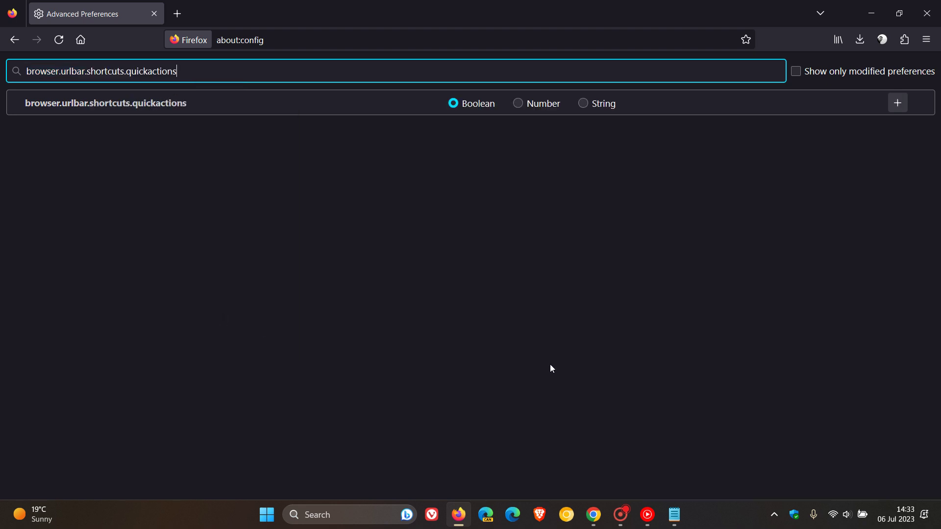
pyautogui.click(454, 130)
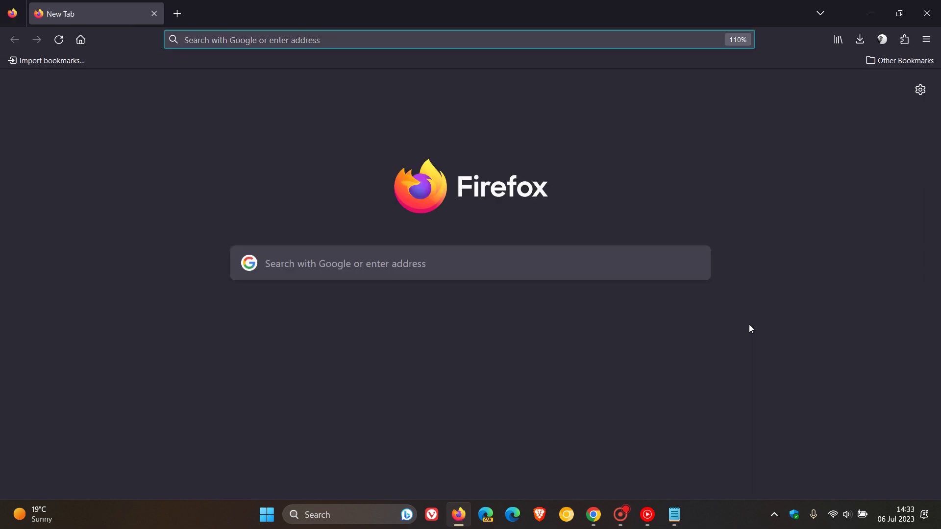
# - Enter '>' then 'mana' in the address bar to list the six Manage quick actions
pyautogui.click(248, 40)
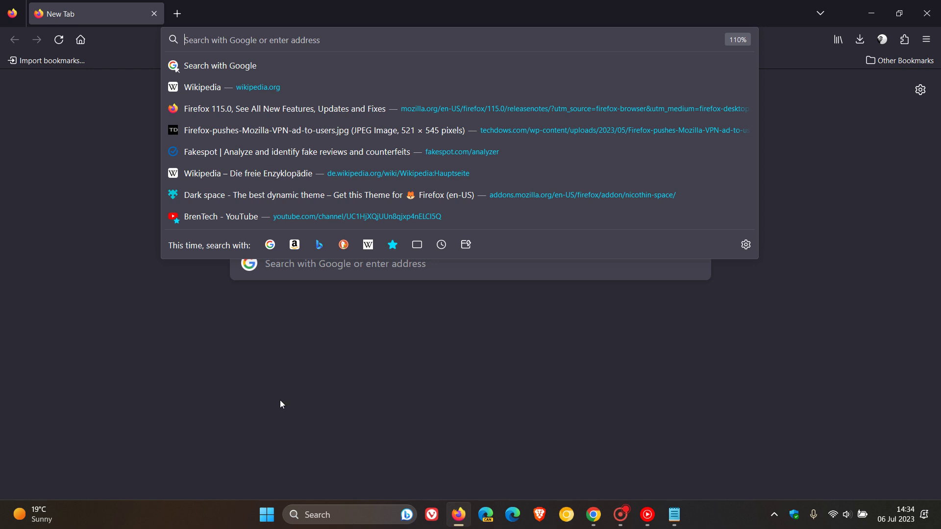
pyautogui.write('>')
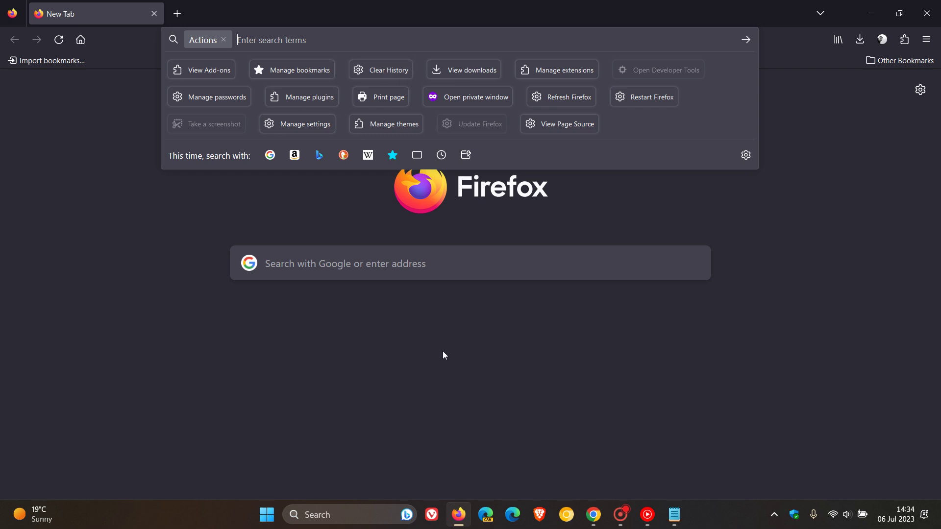
pyautogui.write('mana')
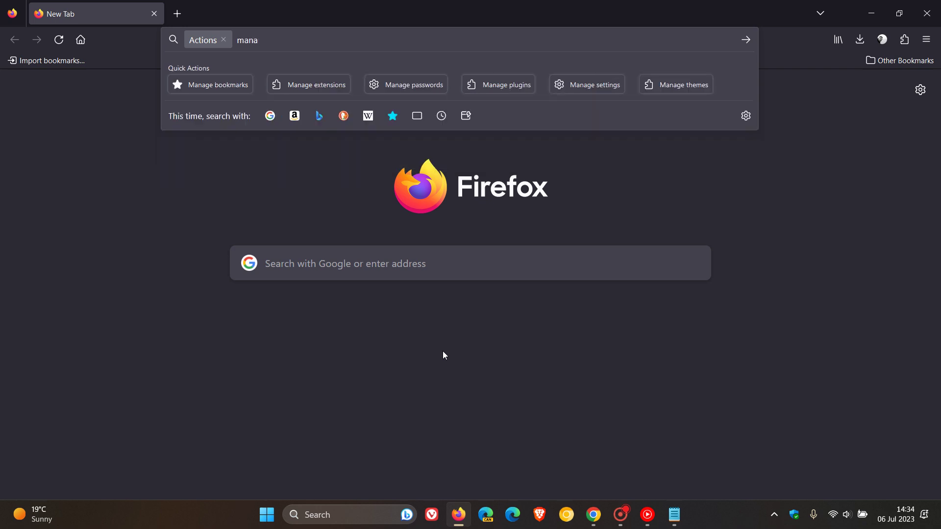
# - Launch Manage bookmarks from the quick actions, close the Library, then clear the address bar via Home
pyautogui.click(237, 90)
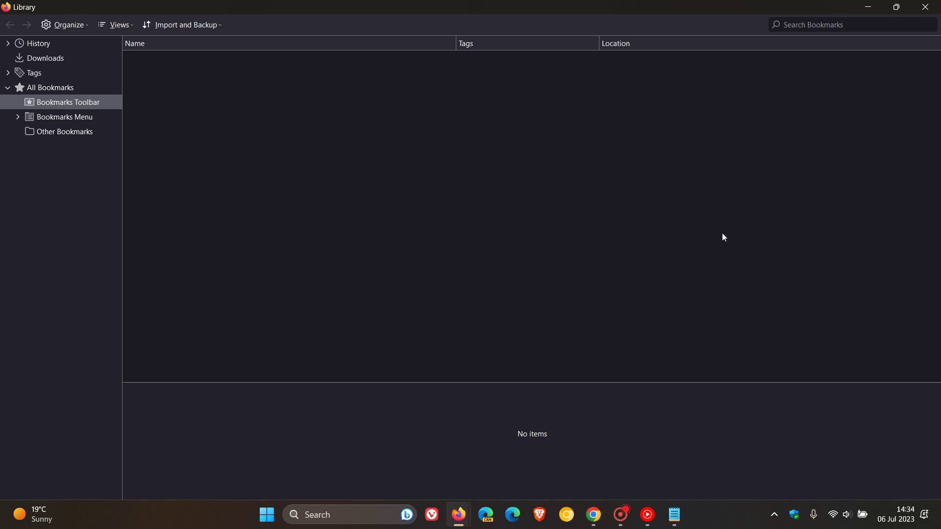
pyautogui.click(926, 7)
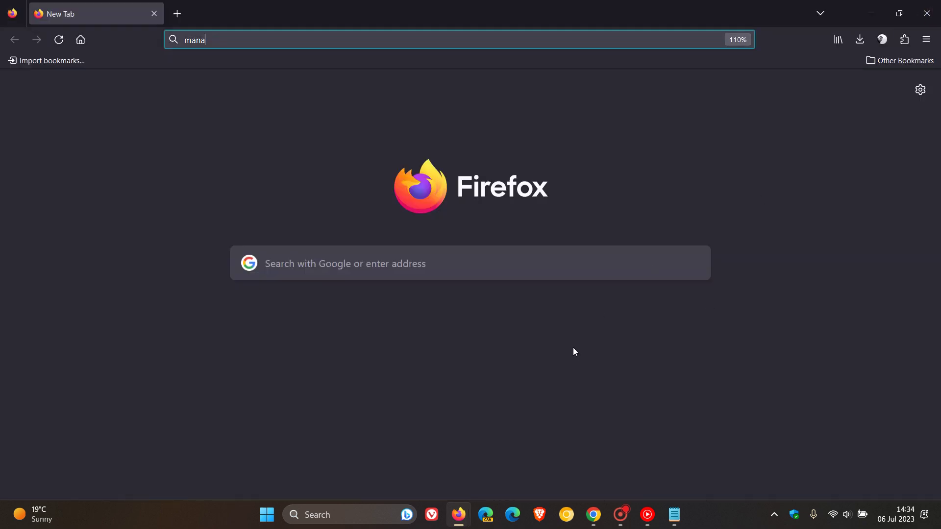
pyautogui.click(72, 43)
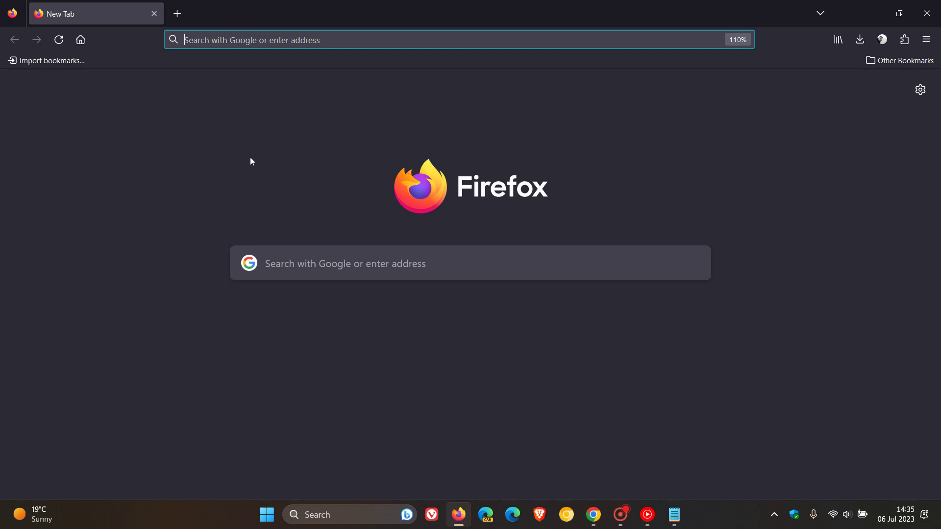
# - Run the Clear History quick action from '> clear' and cancel the Clear All History dialog
pyautogui.write('>')
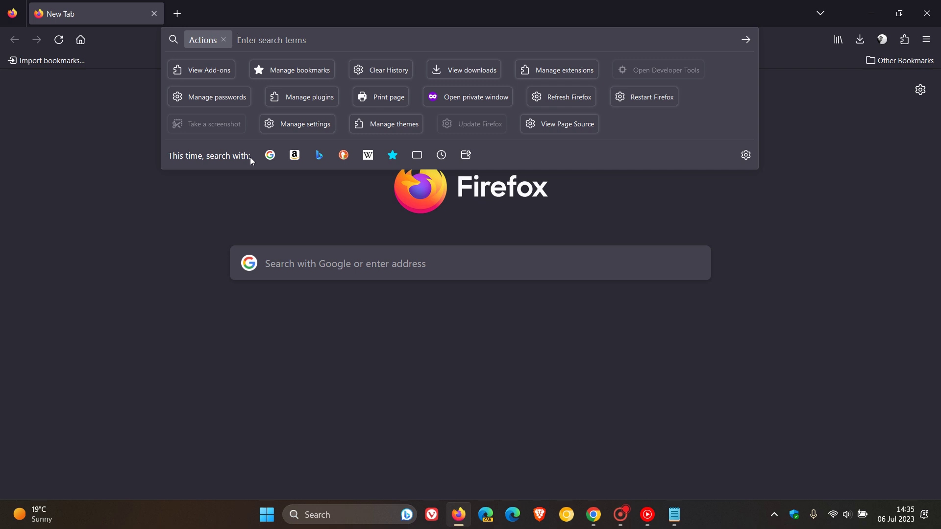
pyautogui.write(' cle')
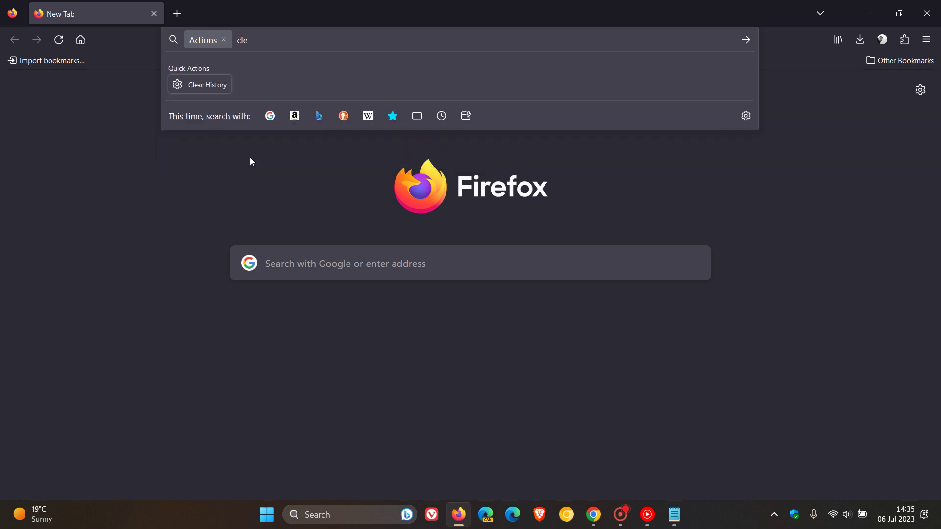
pyautogui.write('ar')
pyautogui.click(212, 85)
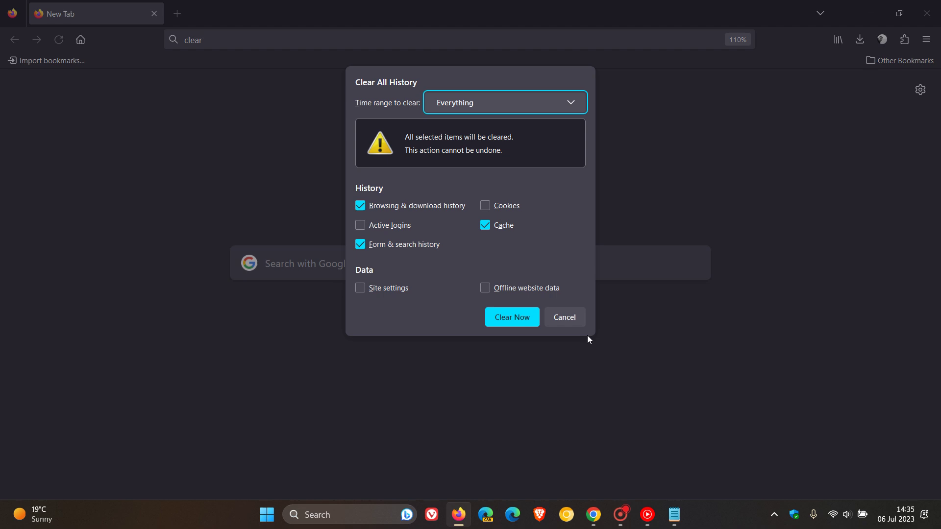
pyautogui.click(574, 320)
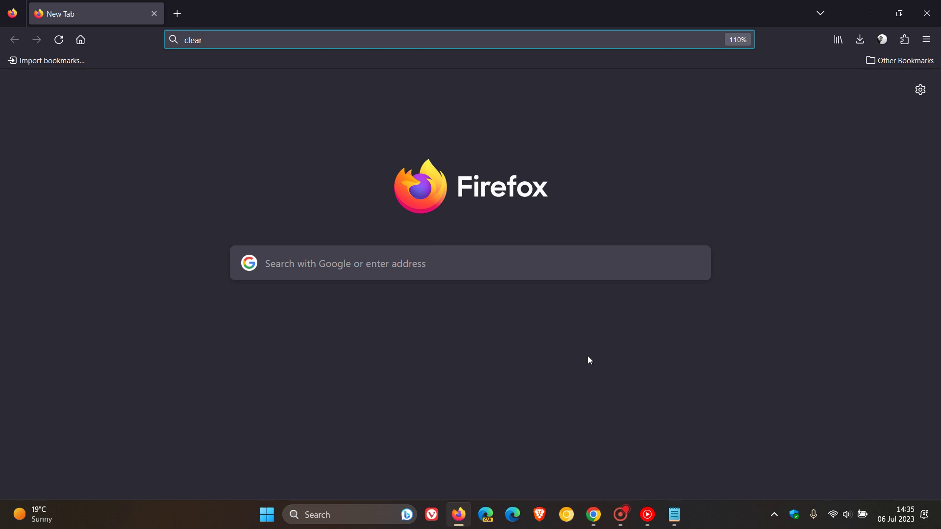
# - Remove 'clear' from the address bar using the Home button
pyautogui.click(81, 40)
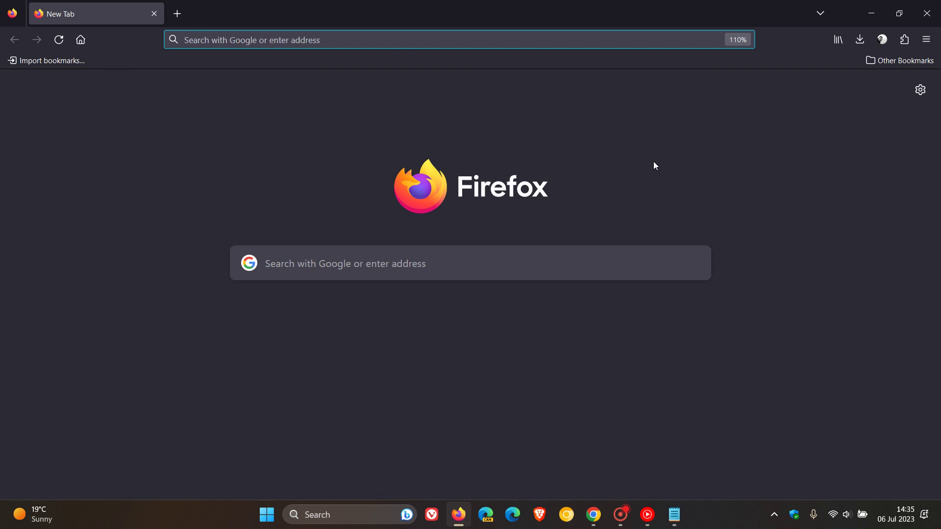